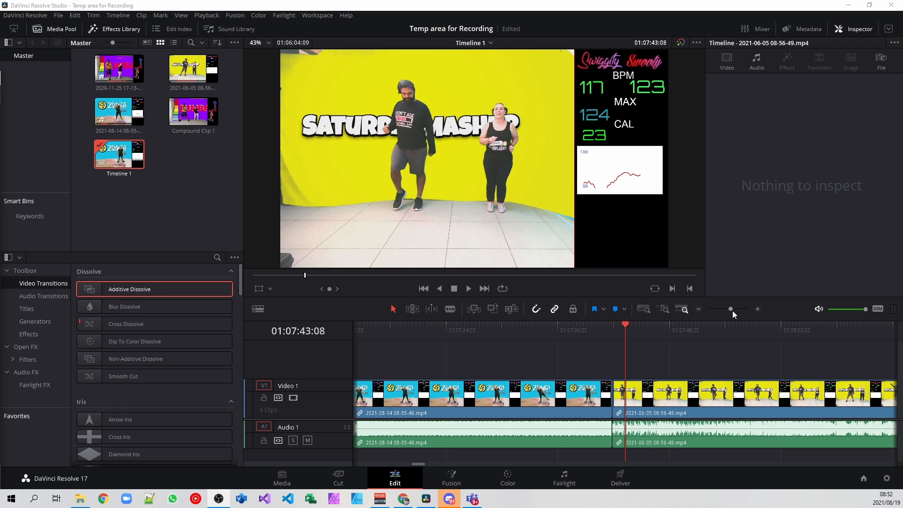
- Apply a Blur Dissolve transition to the cut between the two video clips
mouse_move(731, 310)
left_mouse_down()
mouse_move(743, 311)
mouse_move(741, 322)
left_mouse_up()
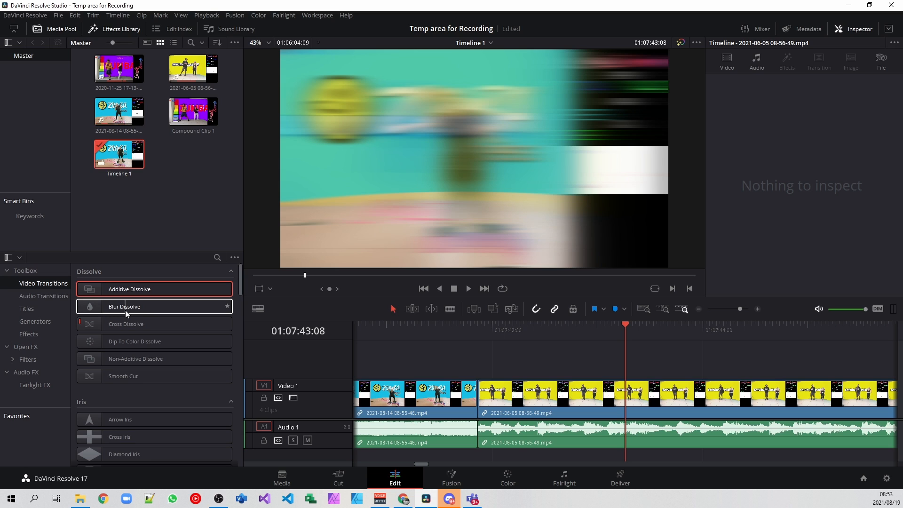
left_click(125, 310)
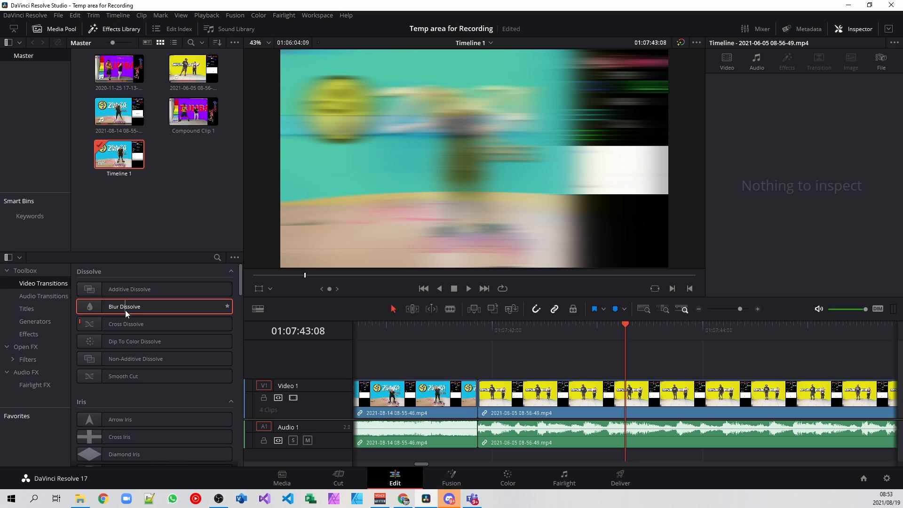
left_click_drag(125, 309, 481, 399)
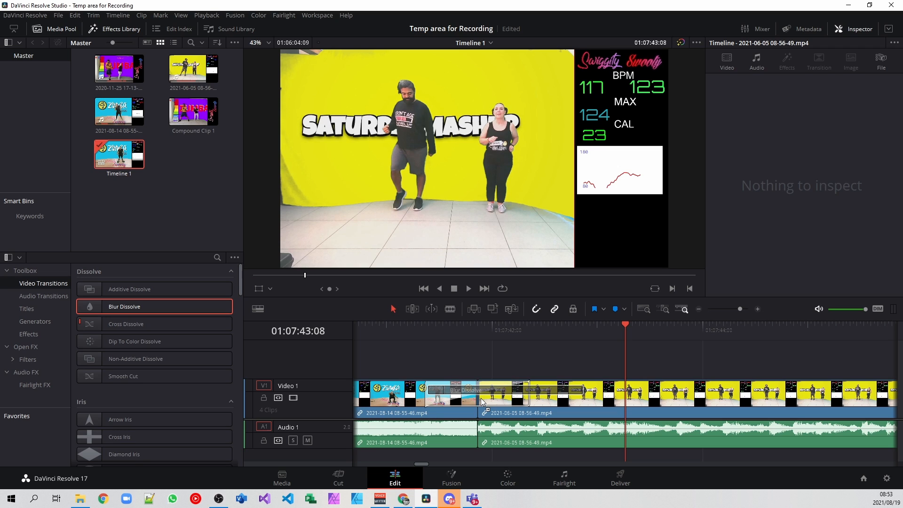
left_click_drag(480, 397, 481, 398)
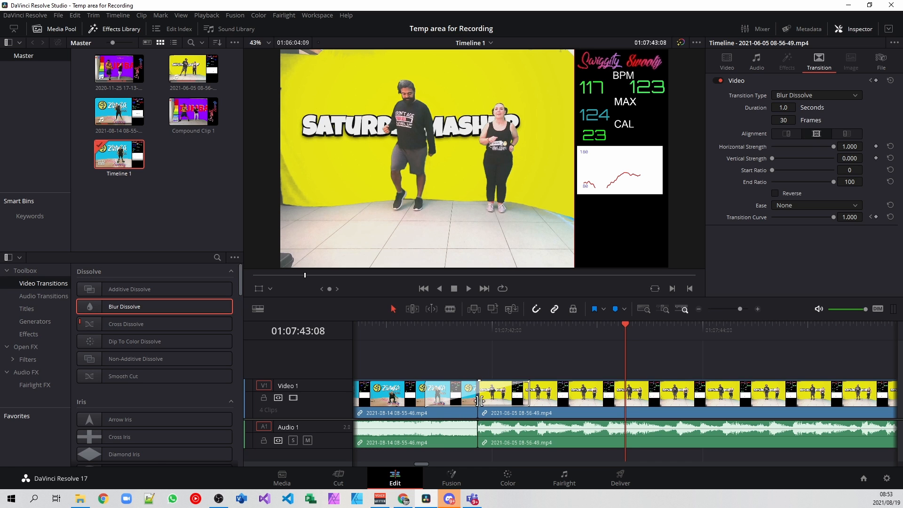
- Shorten the Blur Dissolve transition to 0.5 seconds (14 frames)
key("Up")
left_click_drag(740, 309, 741, 312)
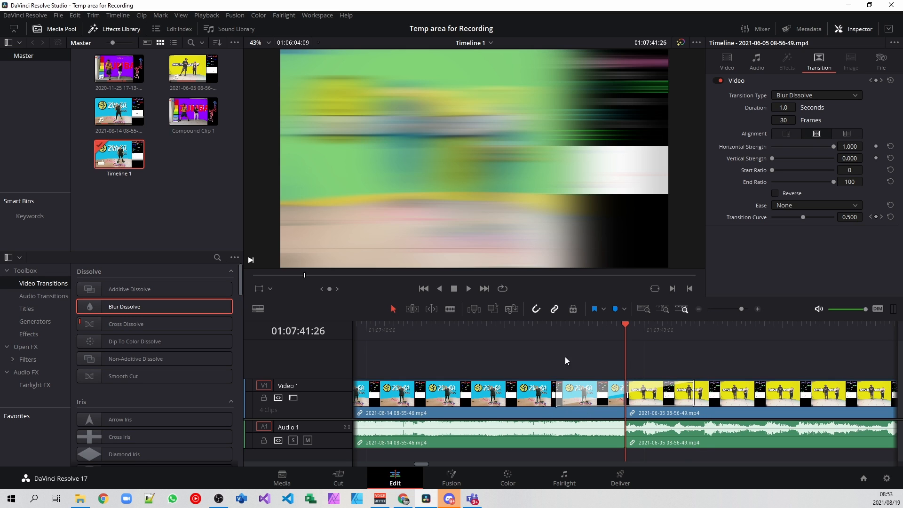
left_click(586, 404)
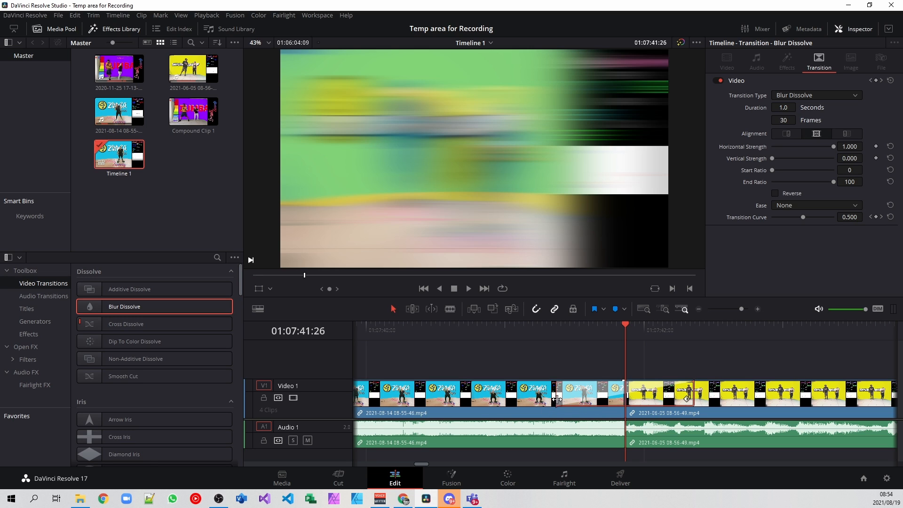
left_click_drag(555, 403, 595, 400)
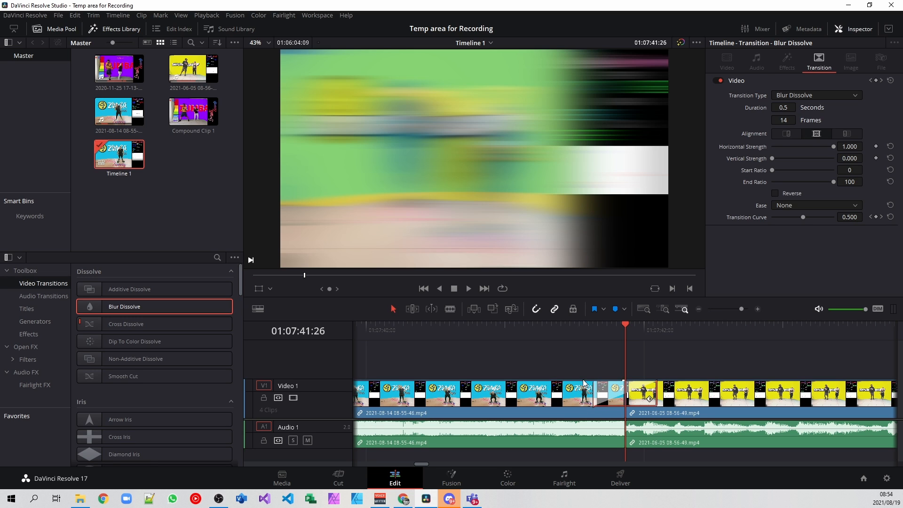
- Play back the transition between the two clips for review
right_click(611, 398)
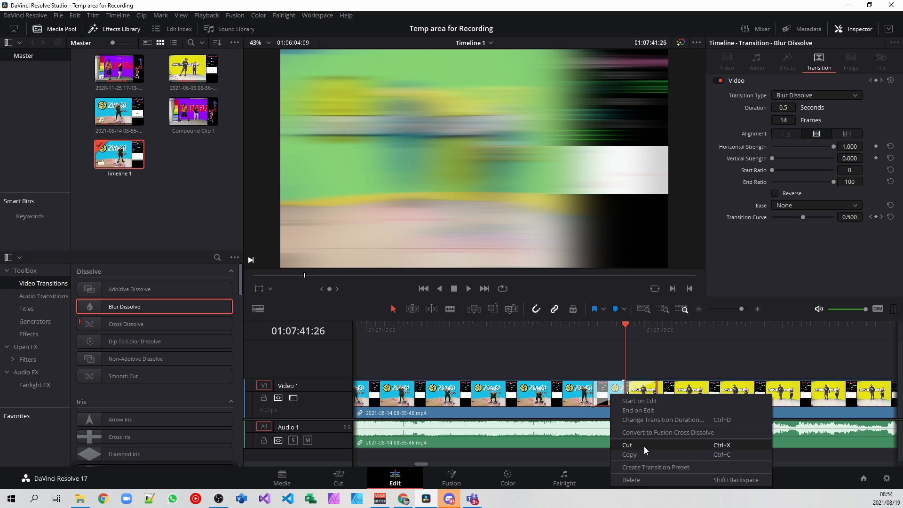
left_click(642, 478)
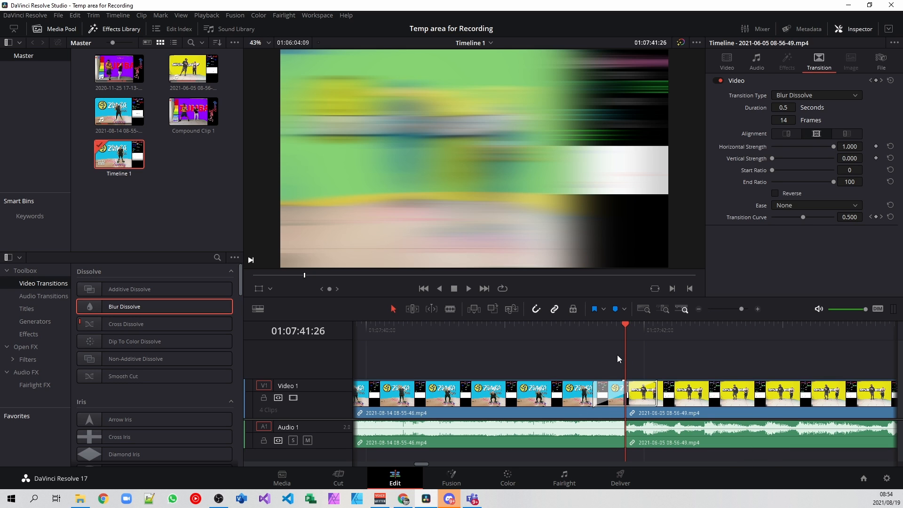
left_click(583, 324)
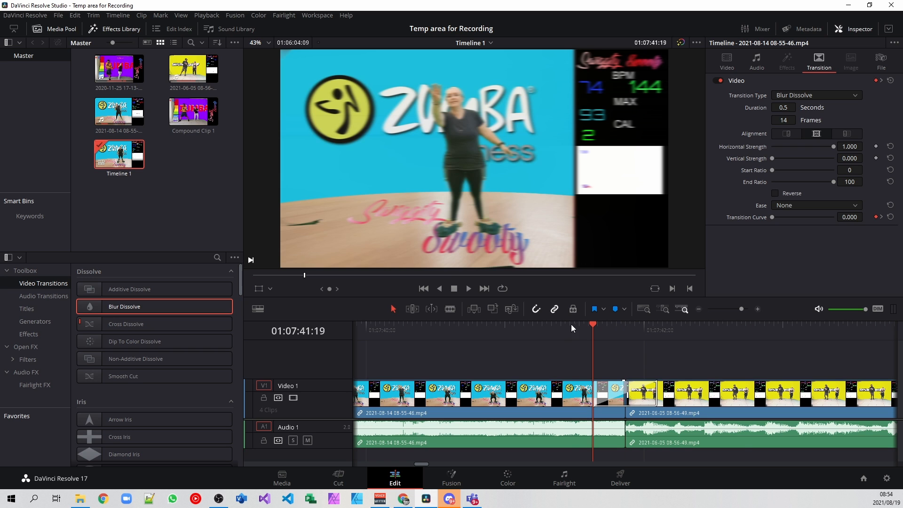
left_click(469, 289)
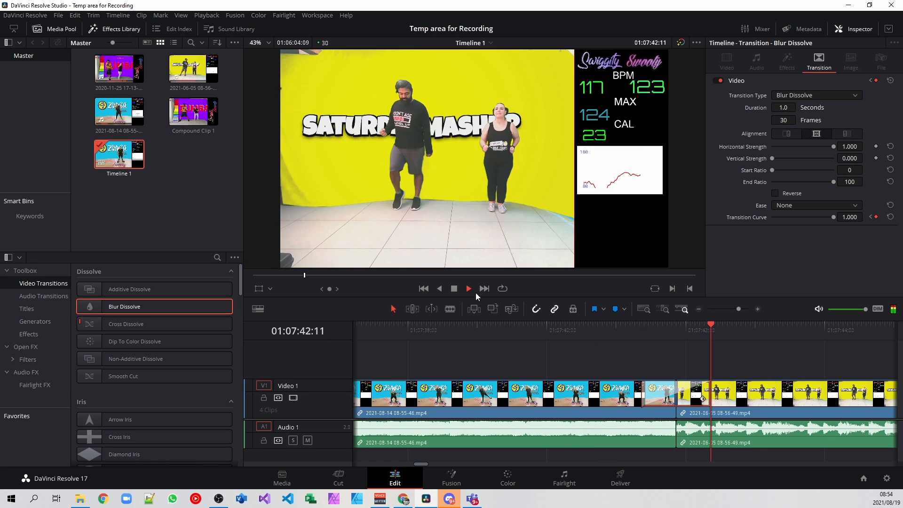
left_click(455, 289)
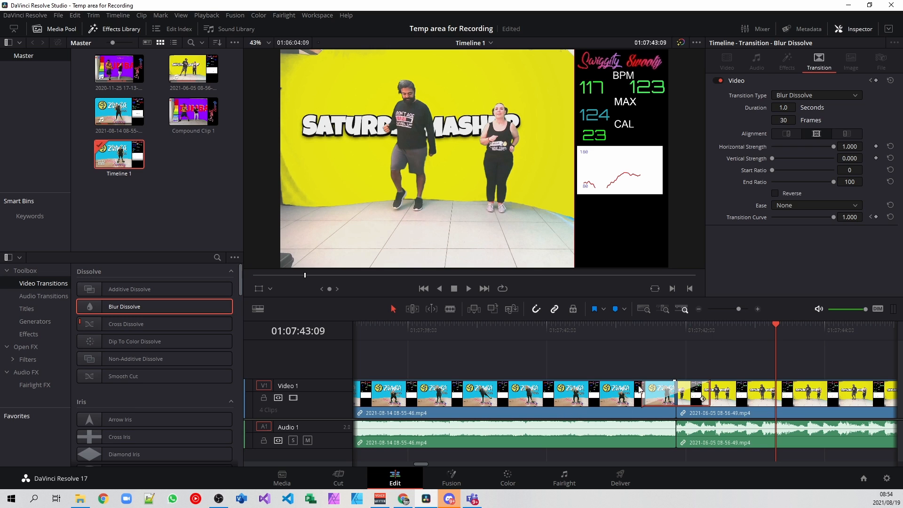
- Delete the Blur Dissolve transition from the cut
right_click(658, 403)
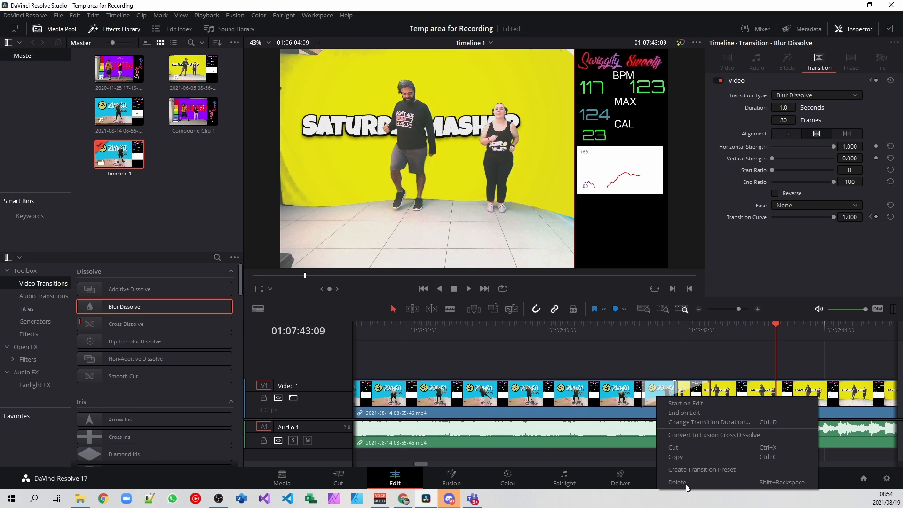
left_click(677, 482)
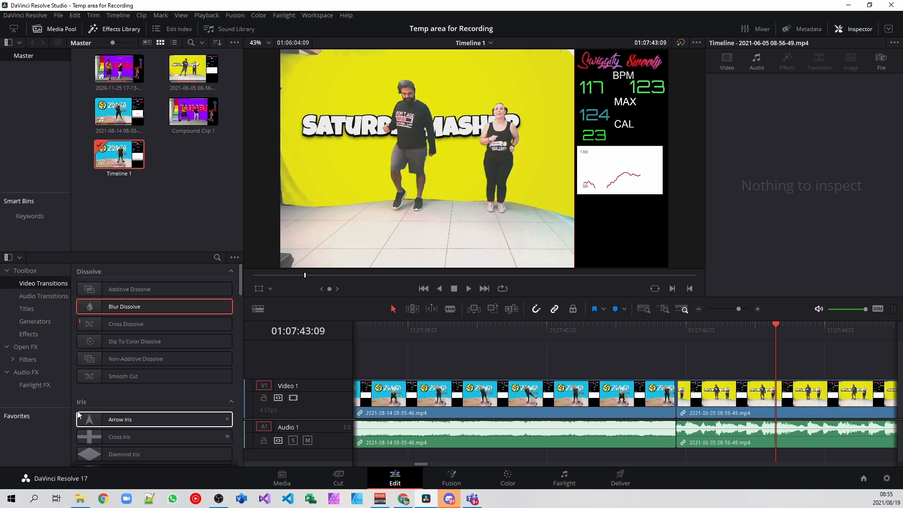
- Add a Solid Color generator to a new track above the clips near the cut
left_click(28, 323)
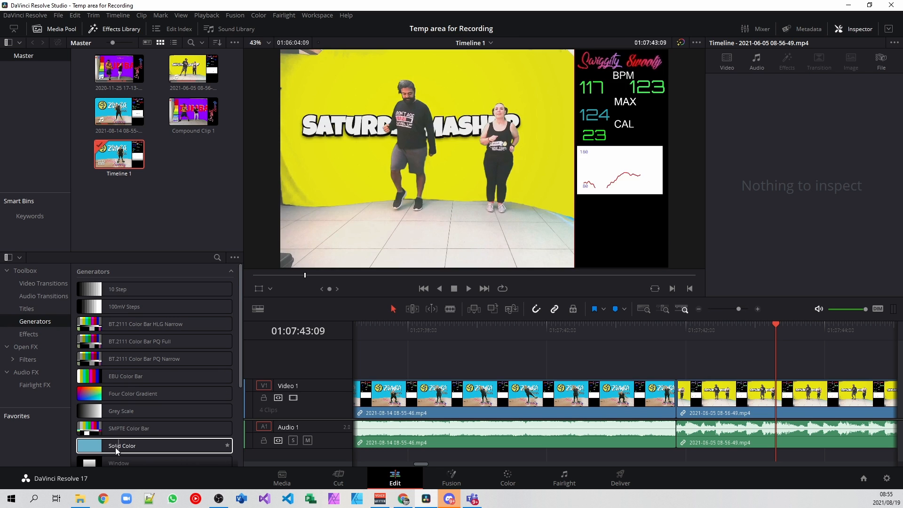
left_click(114, 447)
left_click_drag(114, 448, 634, 360)
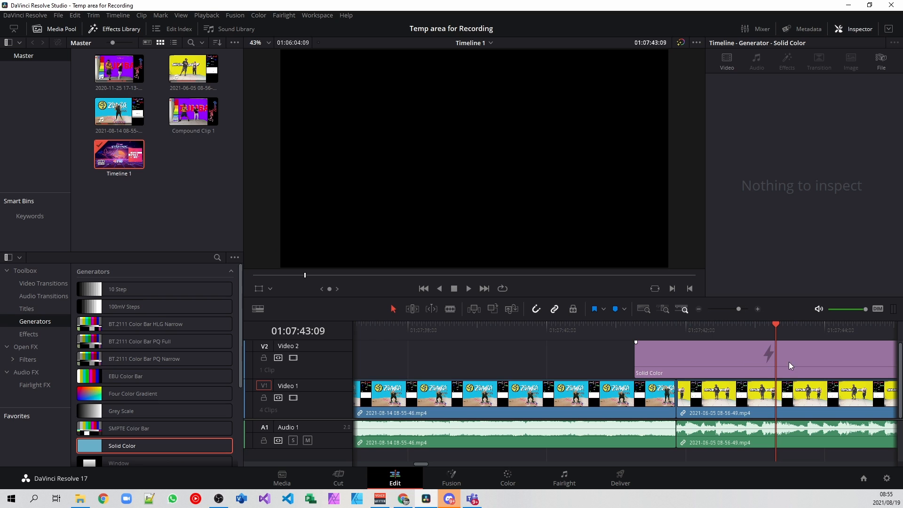
- Trim and reposition the Solid Color clip so it briefly spans the cut between the two clips
left_click_drag(695, 363, 687, 363)
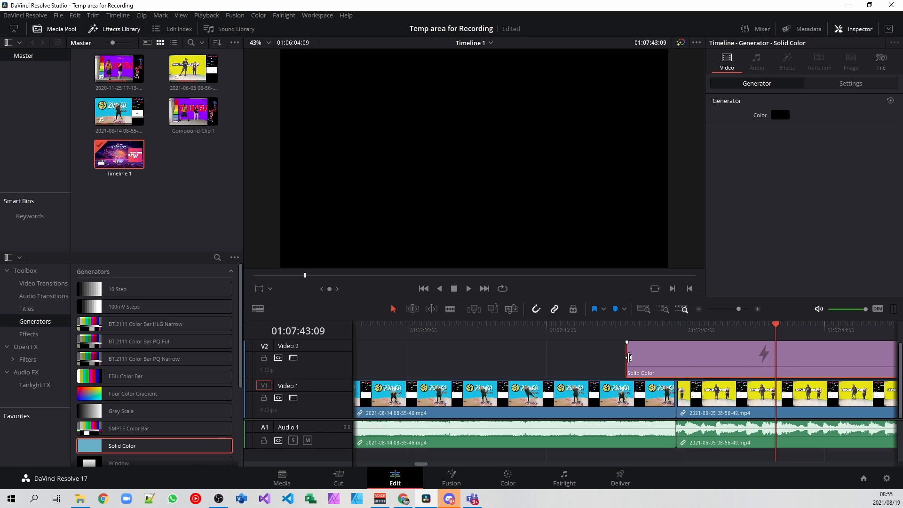
left_click_drag(628, 358, 686, 356)
left_click_drag(755, 365, 610, 362)
left_click_drag(530, 360, 666, 374)
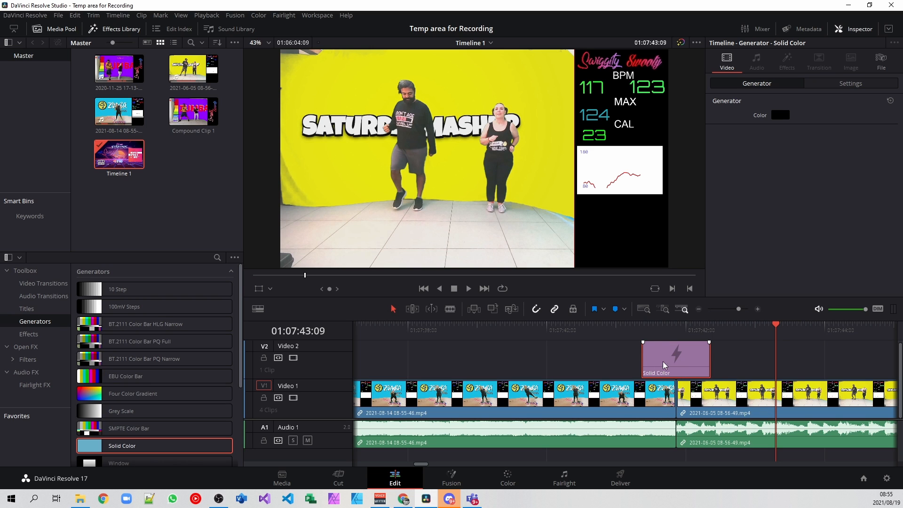
left_click_drag(669, 360, 670, 367)
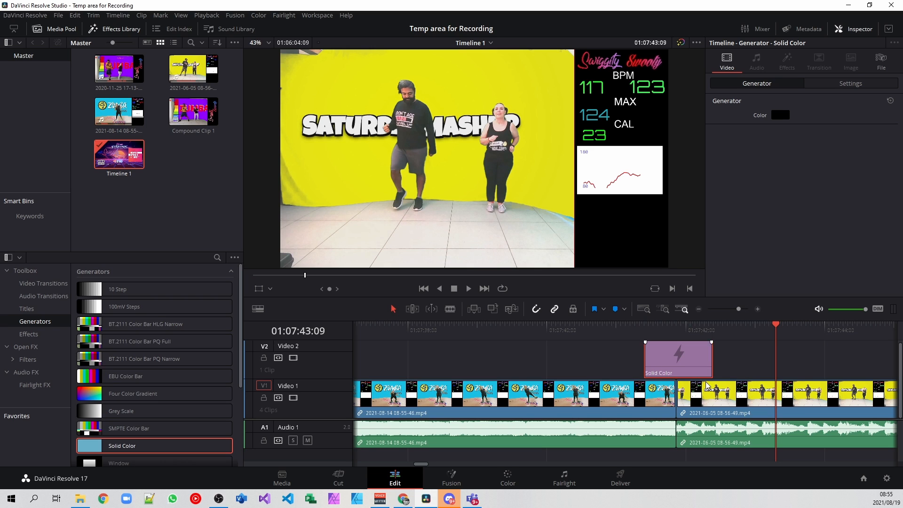
- Open the Solid Color generator's color picker and accept black (#000000)
scroll(744, 351, "up", 1)
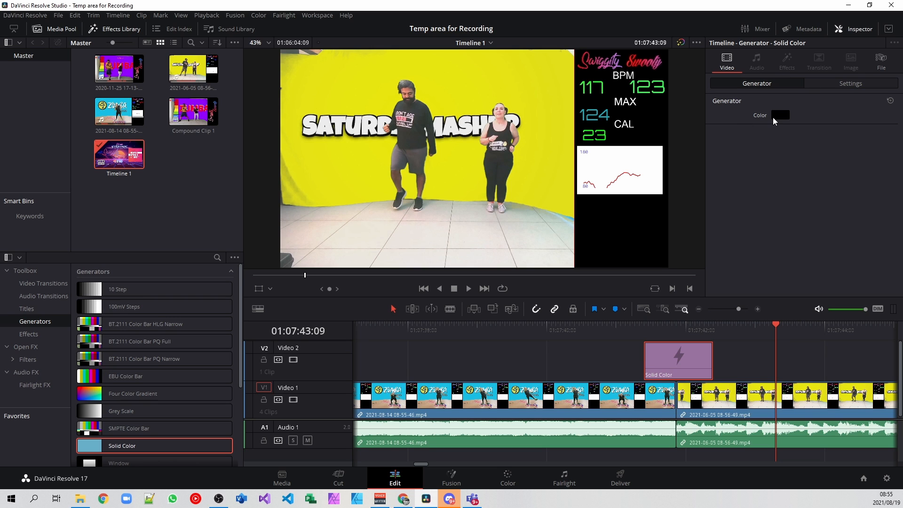
left_click(777, 115)
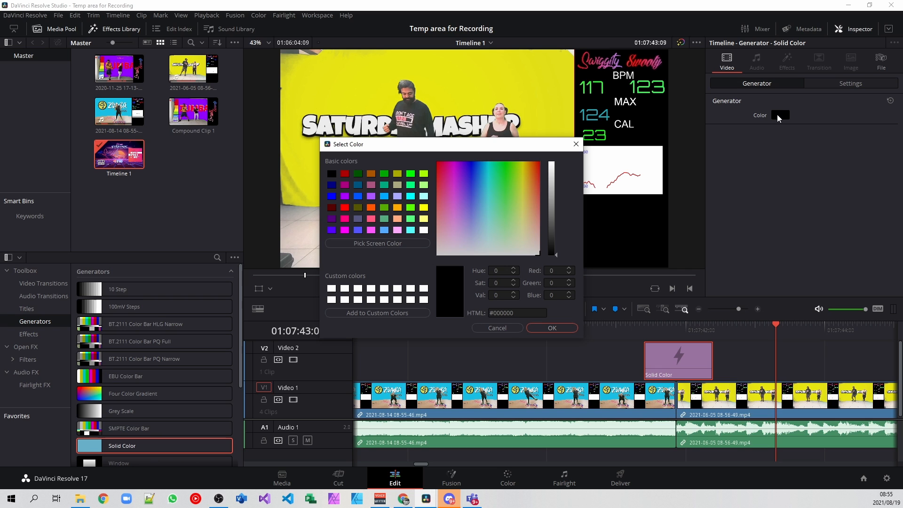
left_click(563, 328)
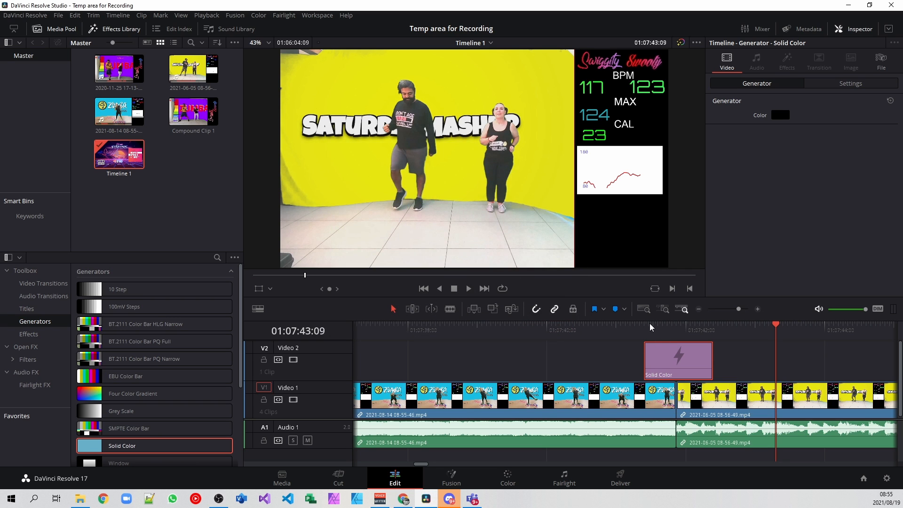
- Keyframe the Solid Color clip's composite opacity, setting it to 100 at the cut between the clips
left_click(646, 326)
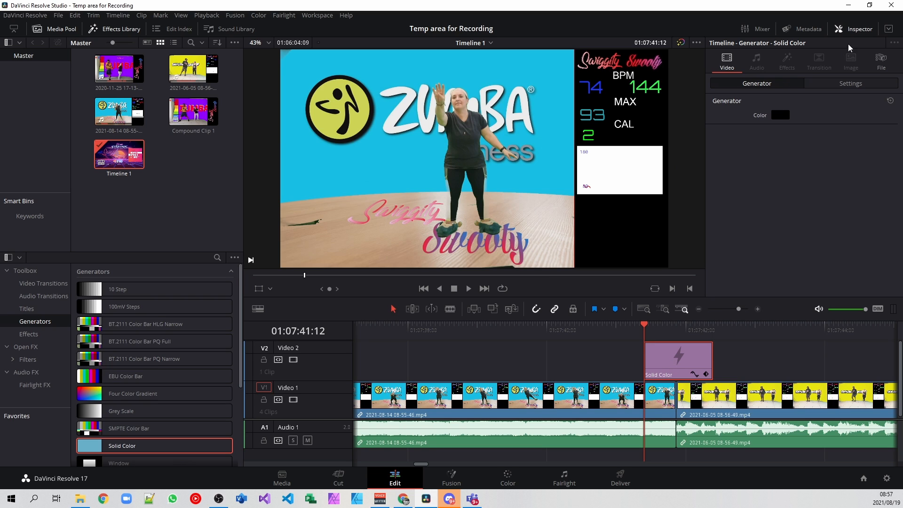
mouse_move(778, 115)
left_click(851, 83)
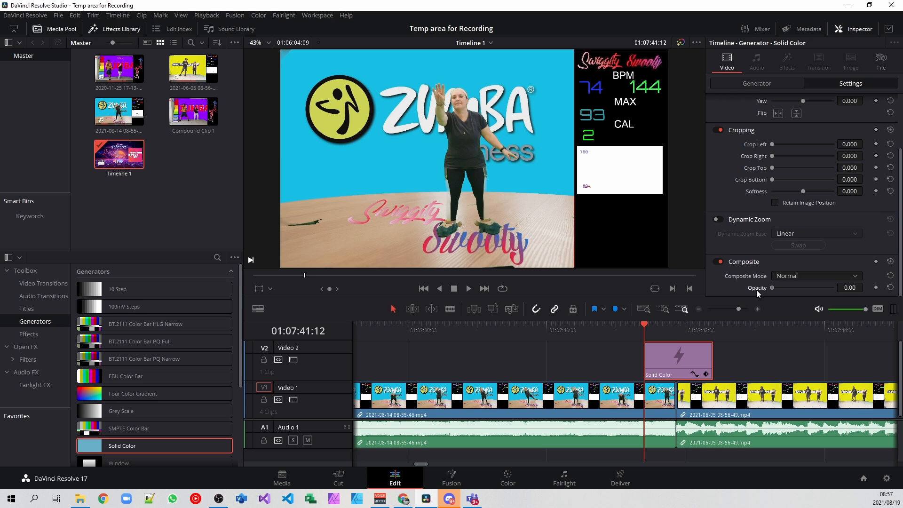
left_click(677, 326)
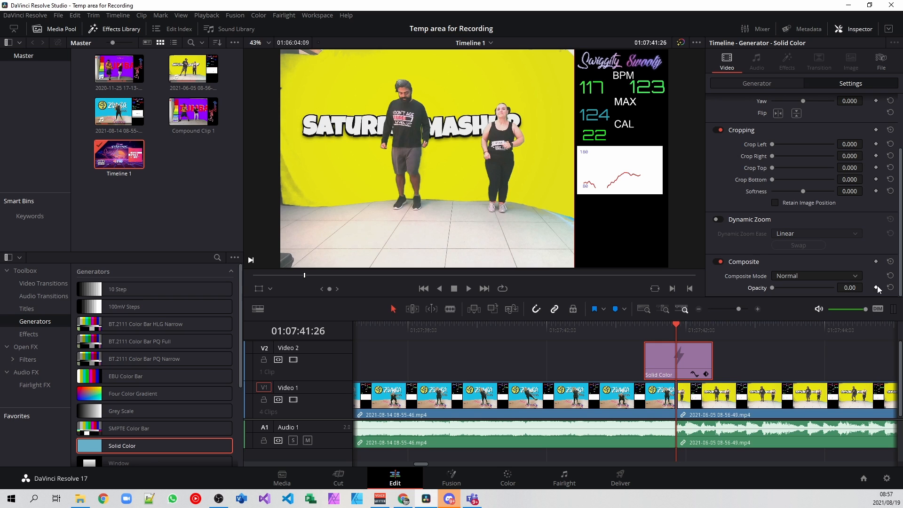
left_click(876, 288)
left_click_drag(772, 289, 837, 289)
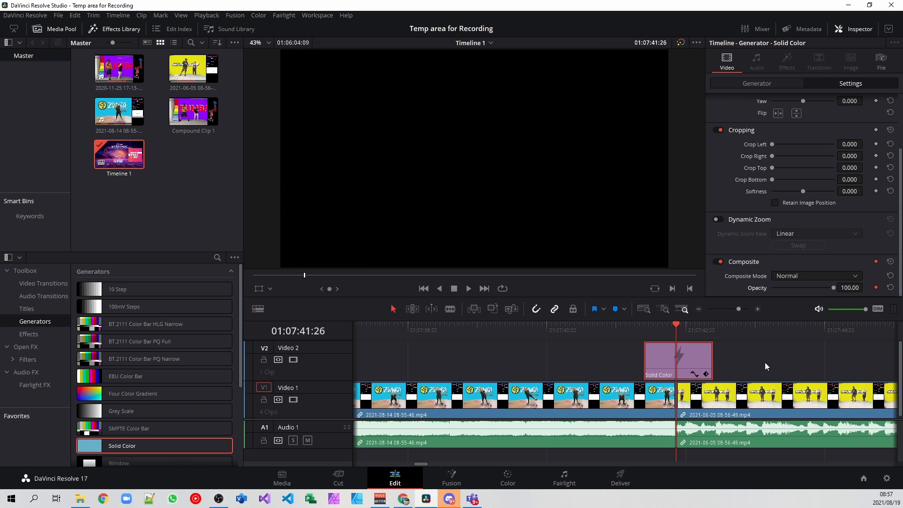
- Set the Solid Color clip's opacity to 0 at its end
left_click(713, 323)
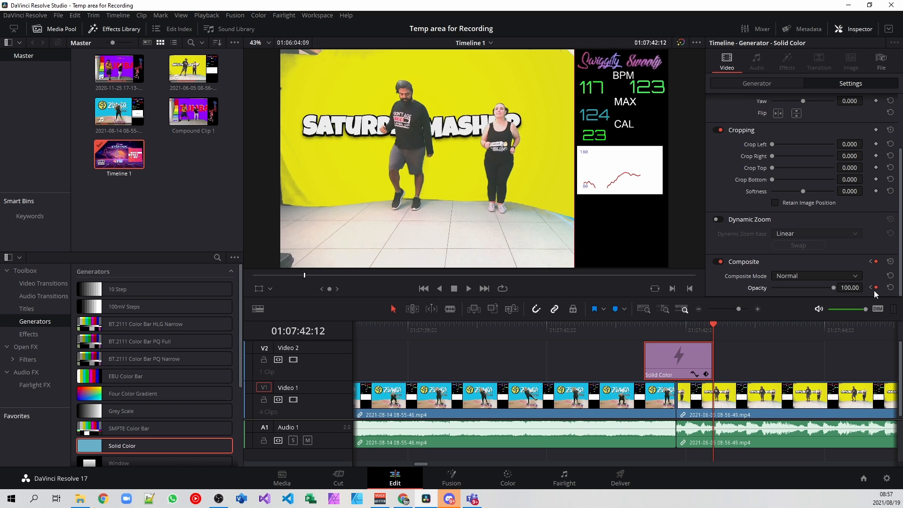
left_click_drag(832, 290, 757, 292)
- Play back the fade across the cut for review
left_click(632, 324)
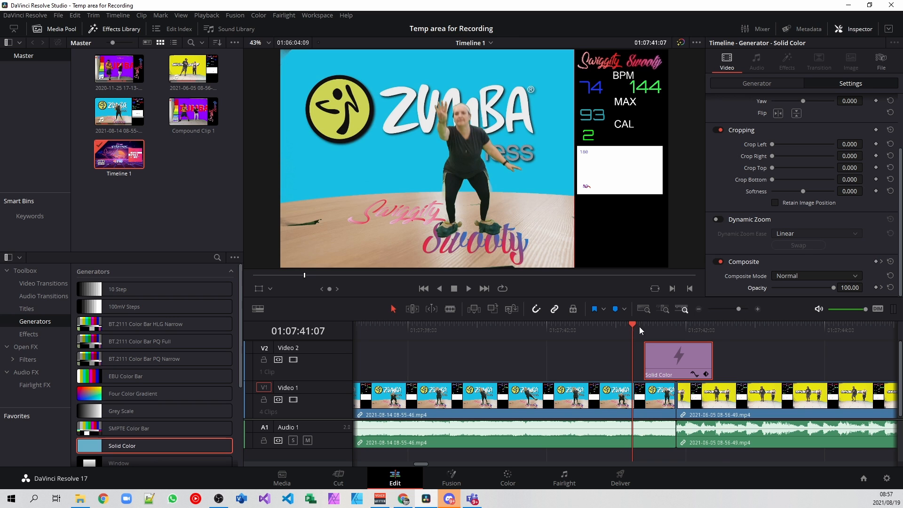
left_click(473, 287)
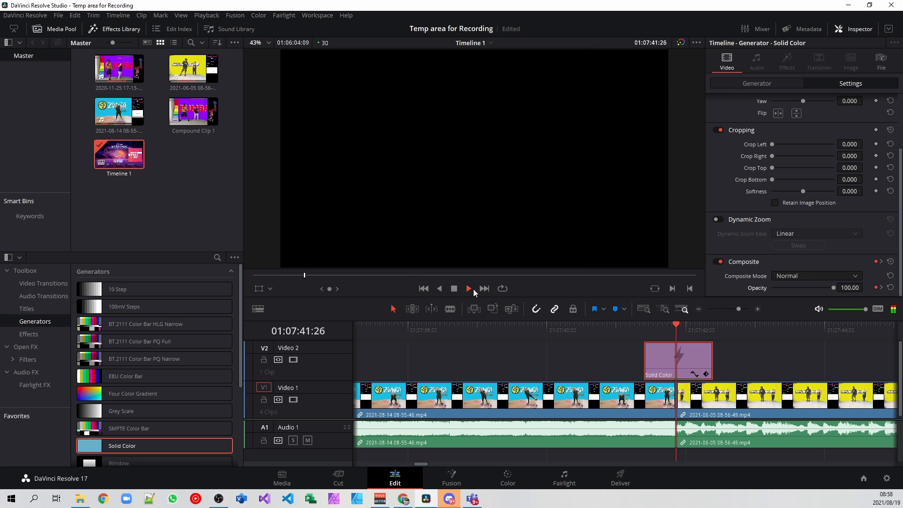
left_click(454, 288)
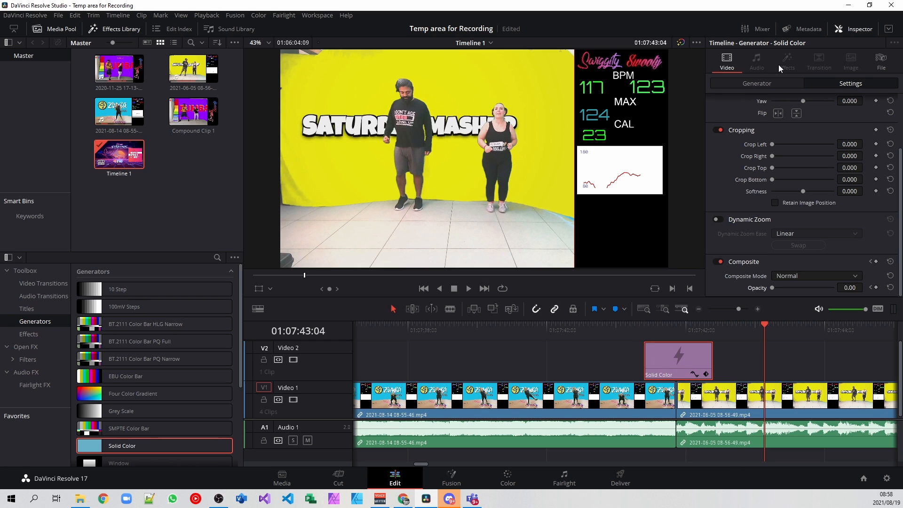
- Set the Solid Color generator's color to white (#ffffff) and play back the result
left_click(767, 85)
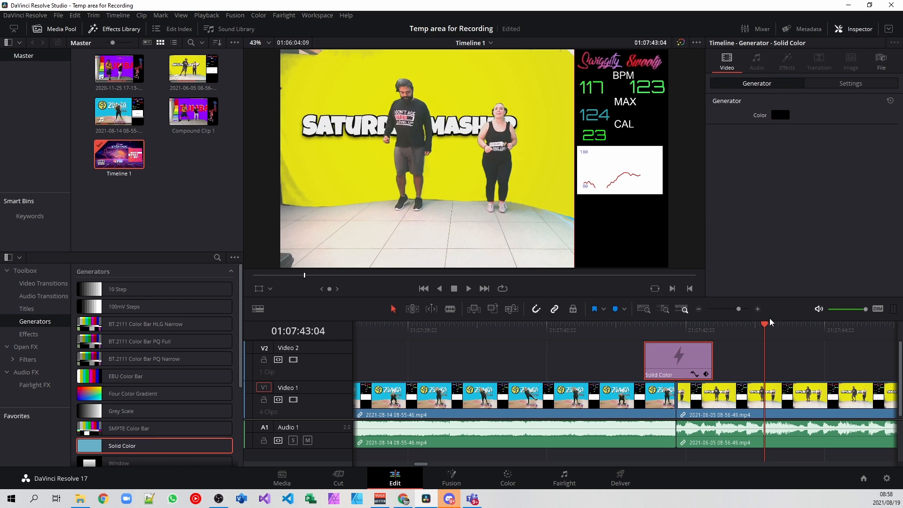
left_click_drag(765, 326, 644, 325)
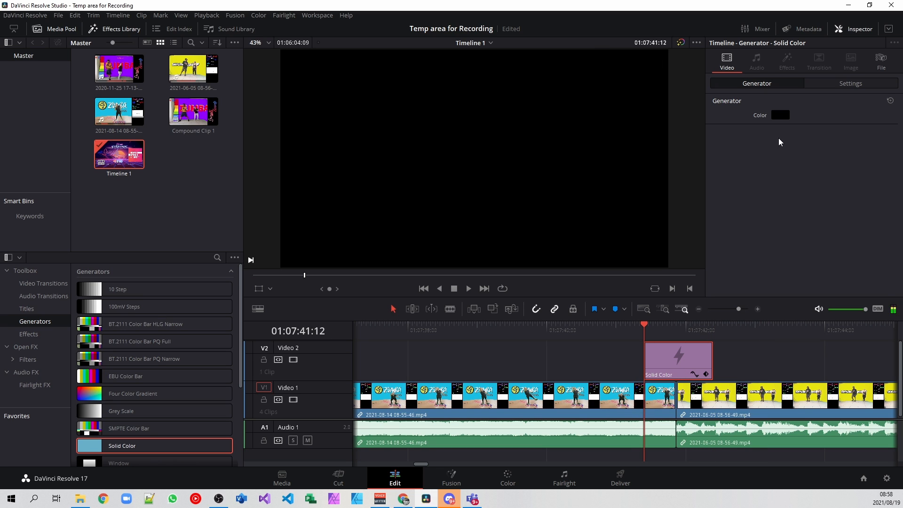
left_click(781, 118)
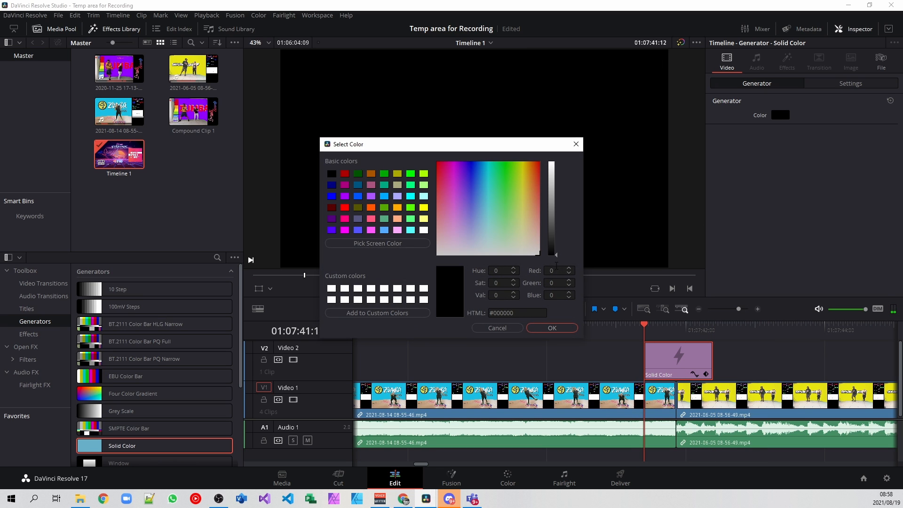
left_click_drag(557, 258, 566, 159)
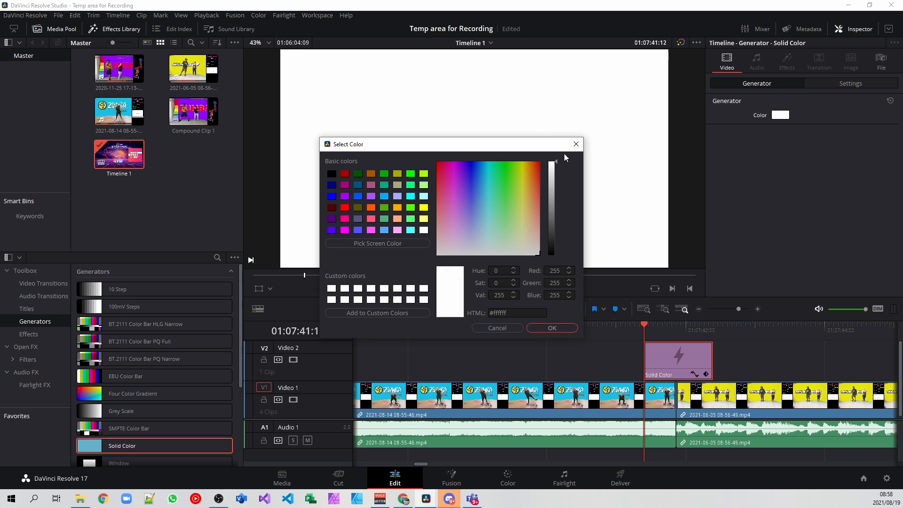
left_click(552, 328)
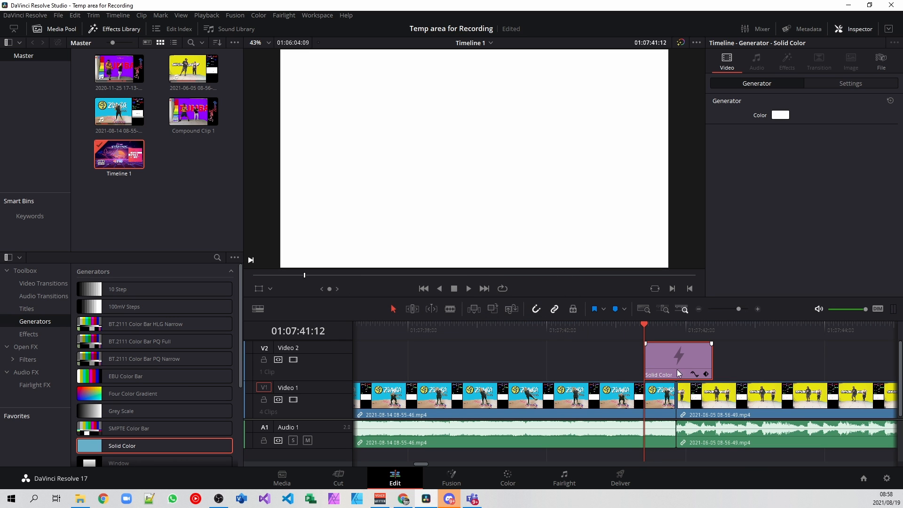
left_click(464, 288)
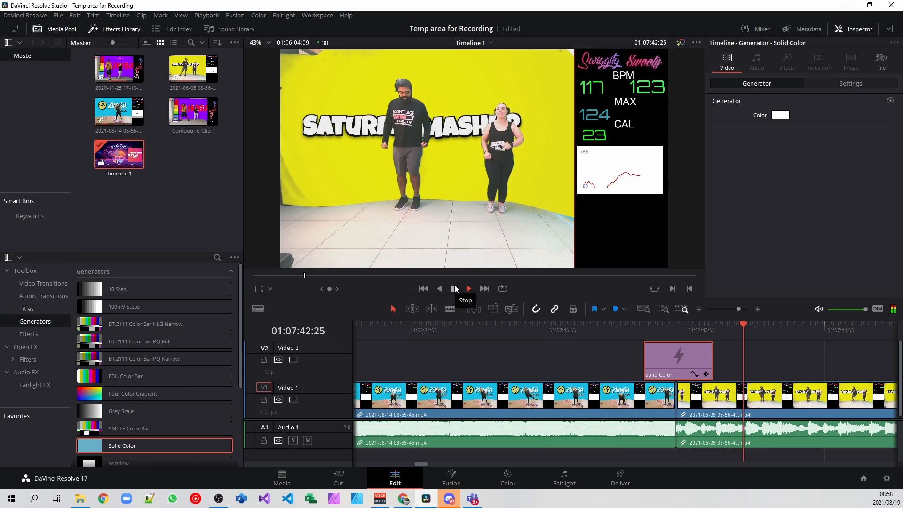
left_click(454, 290)
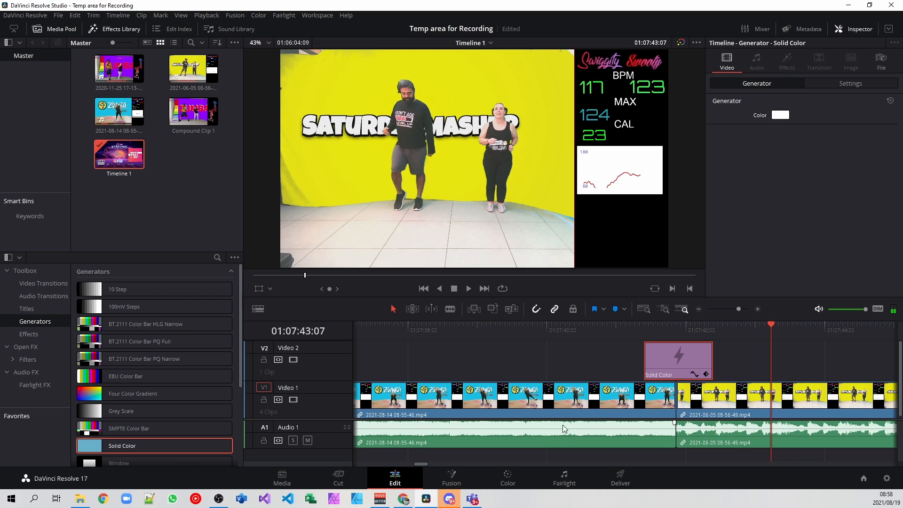